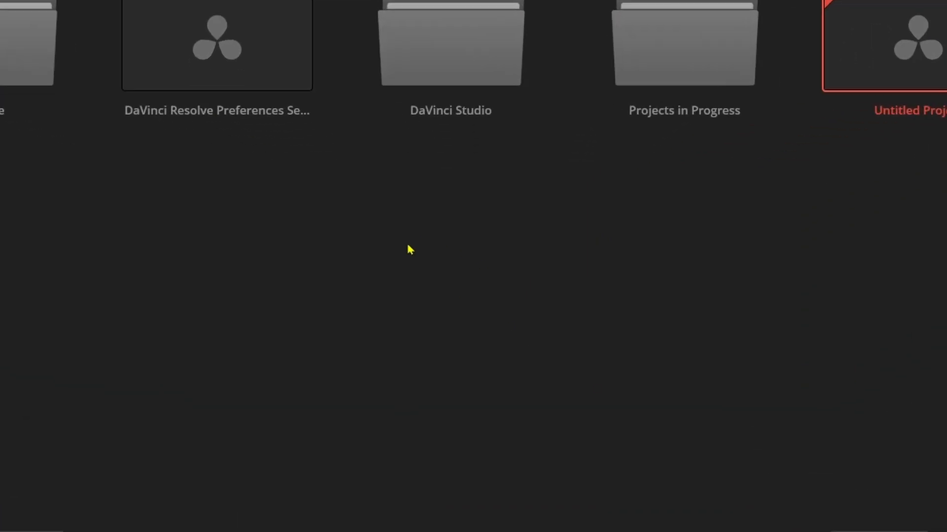
{"action": "right_click", "coordinate": [429, 254]}
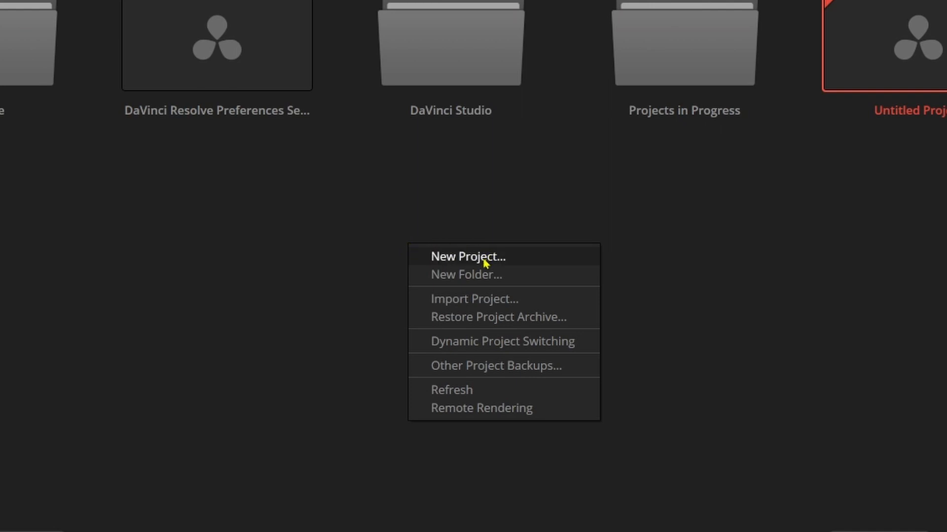
{"action": "left_click", "coordinate": [417, 190]}
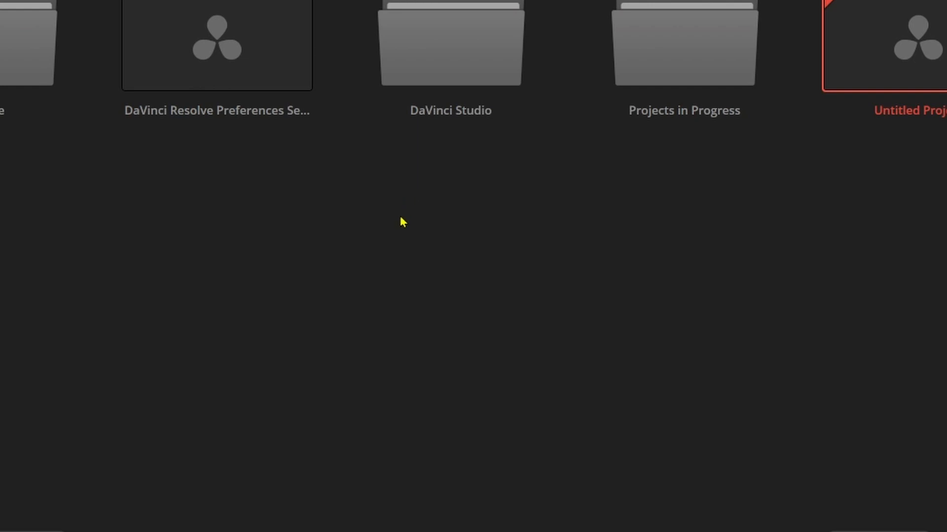
{"action": "right_click", "coordinate": [503, 239]}
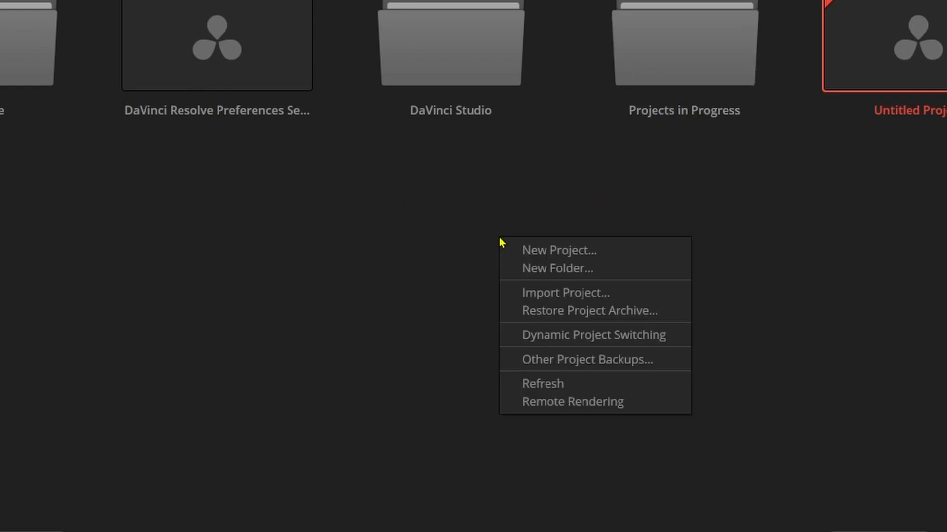
{"action": "left_click", "coordinate": [540, 251]}
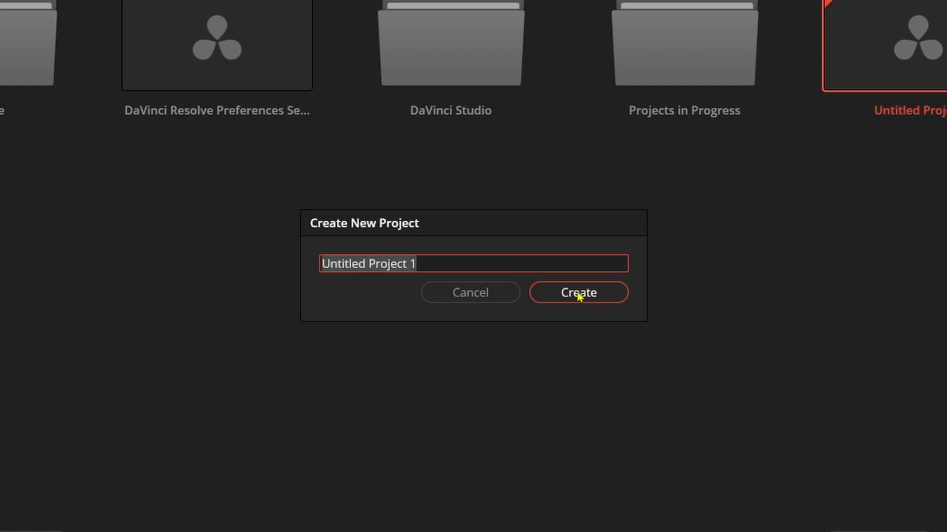
{"action": "left_click", "coordinate": [493, 298]}
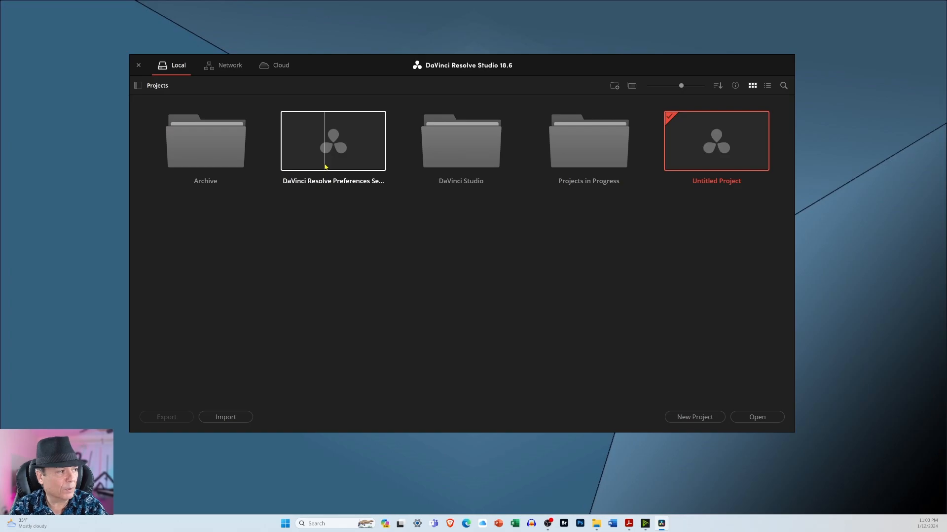
- Open the project "DaVinci Resolve Preferences Setup and Configuration" and reset its UI layout
{"action": "double_click", "coordinate": [238, 104]}
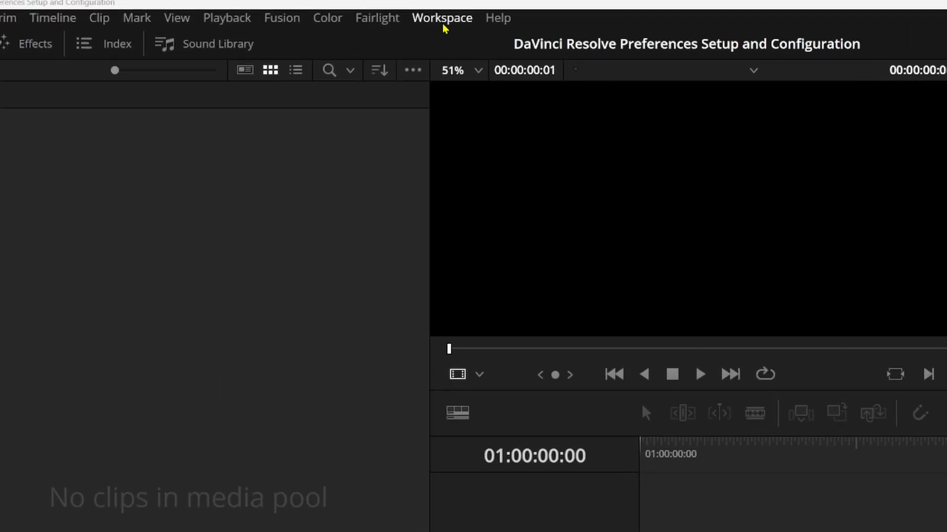
{"action": "left_click", "coordinate": [339, 13]}
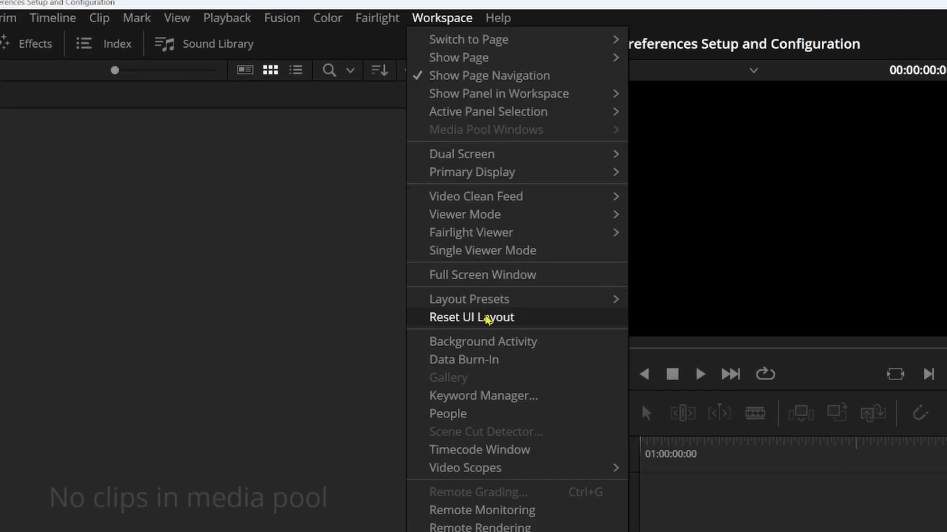
{"action": "left_click", "coordinate": [487, 319]}
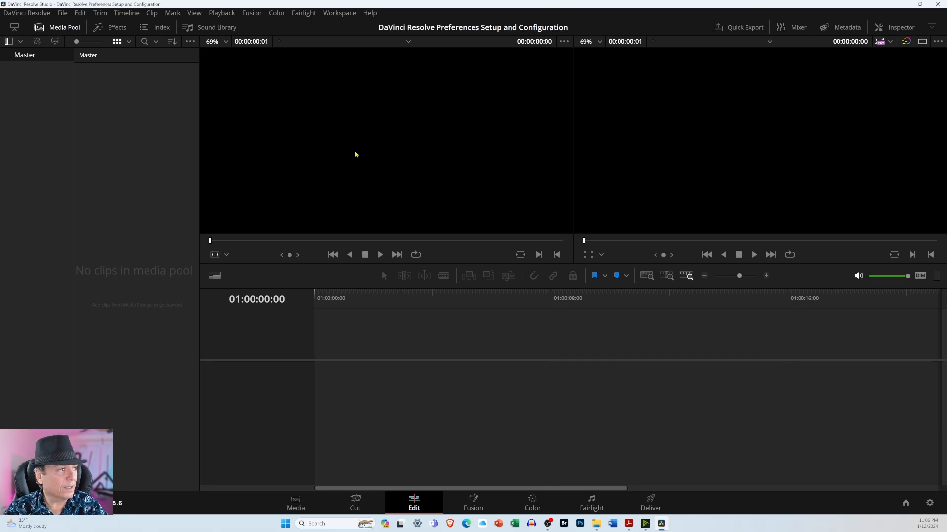
- Look through the Media, Cut, Edit and Fusion pages, finishing on the Edit page
{"action": "left_click", "coordinate": [295, 502]}
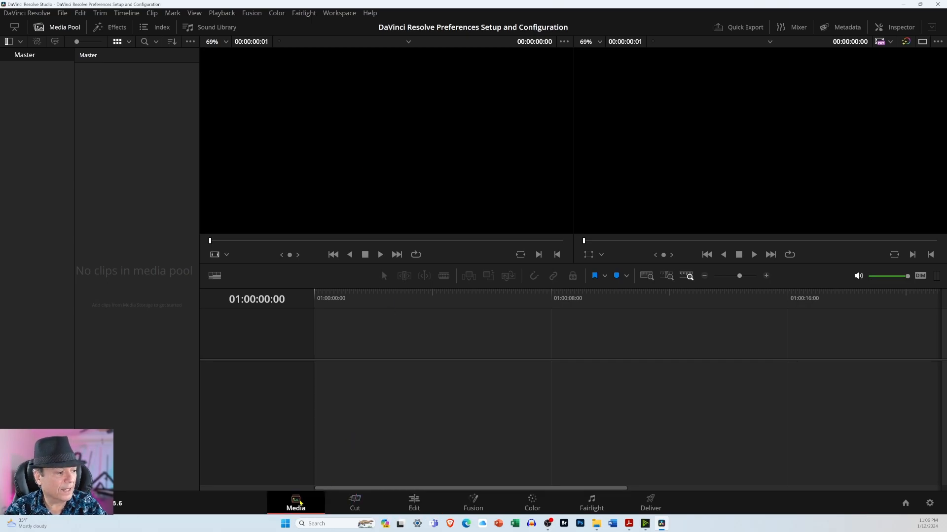
{"action": "left_click", "coordinate": [371, 505]}
{"action": "left_click", "coordinate": [411, 508]}
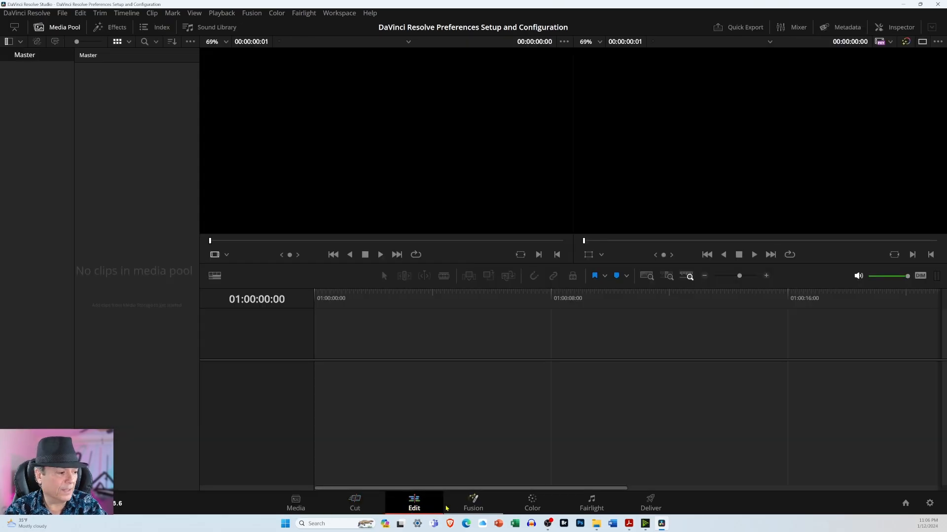
{"action": "left_click", "coordinate": [472, 505]}
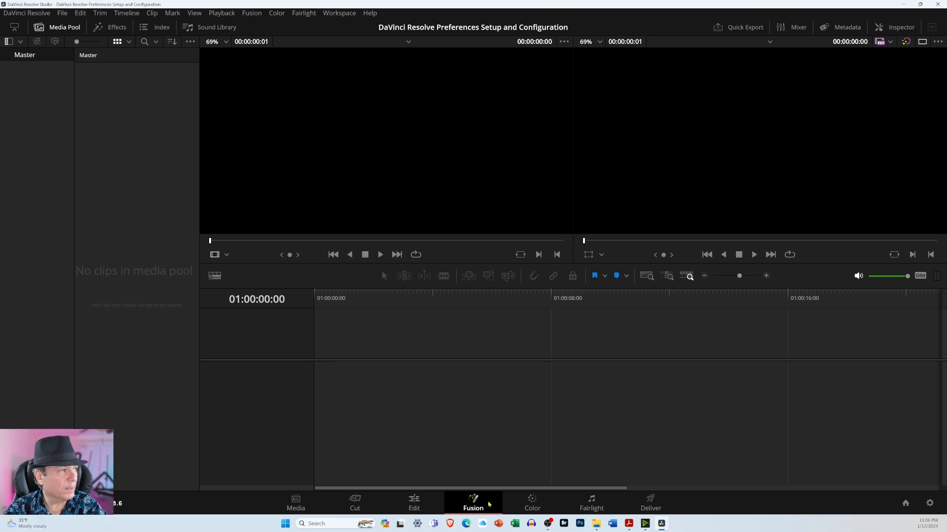
{"action": "left_click", "coordinate": [428, 505]}
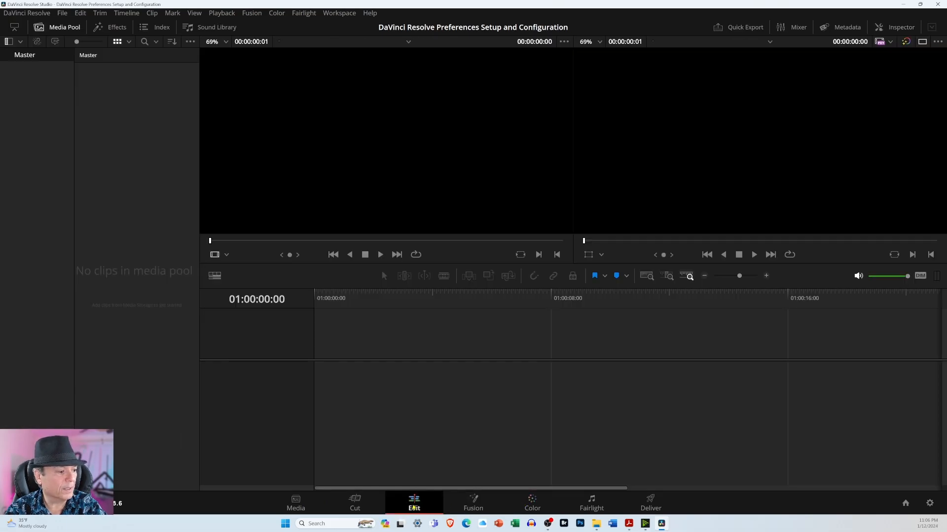
- Reset the UI layout from the Color page and return to the Edit page
{"action": "left_click", "coordinate": [530, 505]}
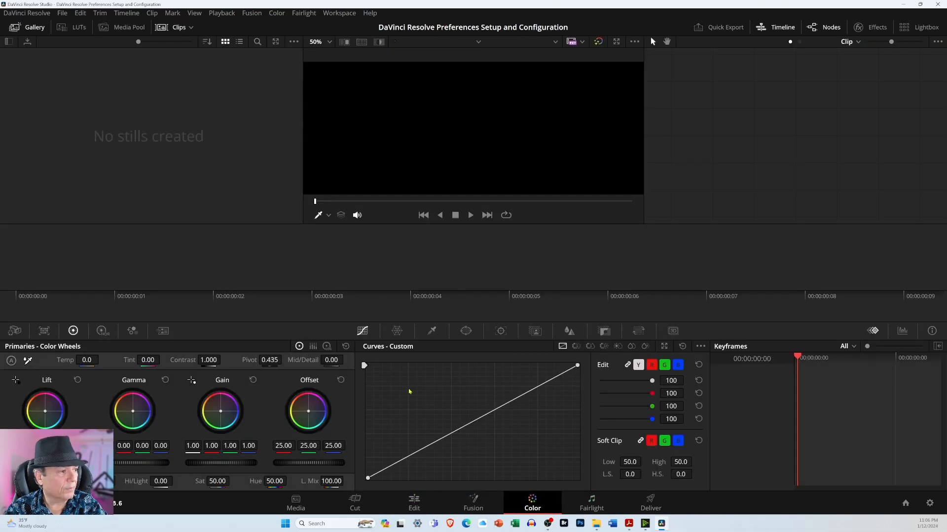
{"action": "left_click", "coordinate": [330, 13]}
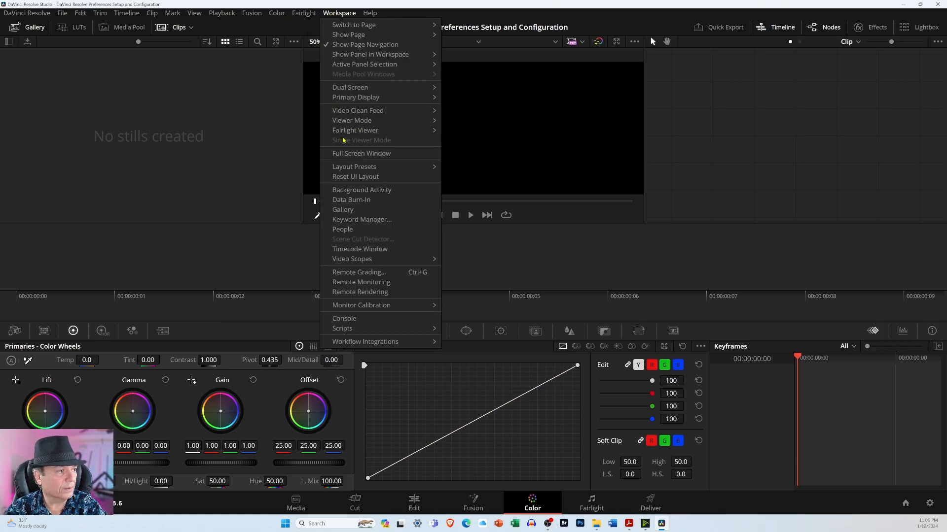
{"action": "left_click", "coordinate": [349, 176]}
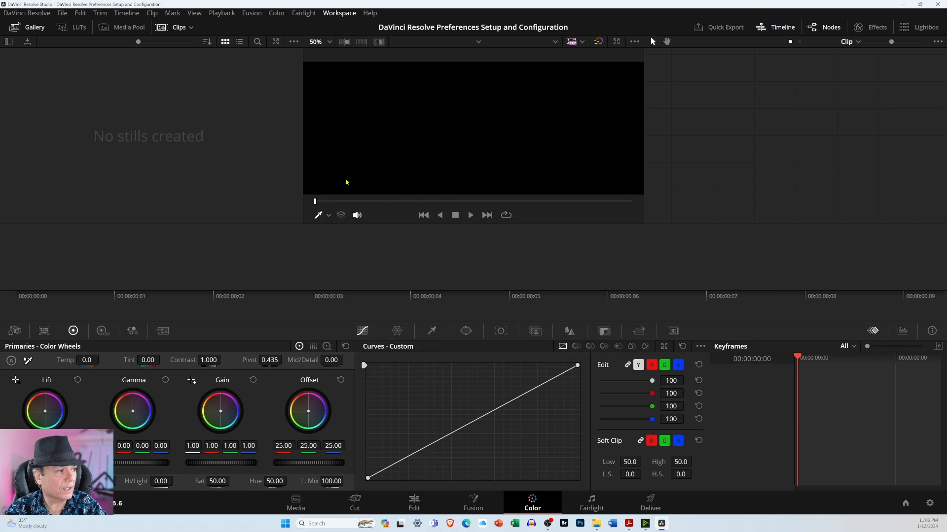
{"action": "left_click", "coordinate": [420, 497]}
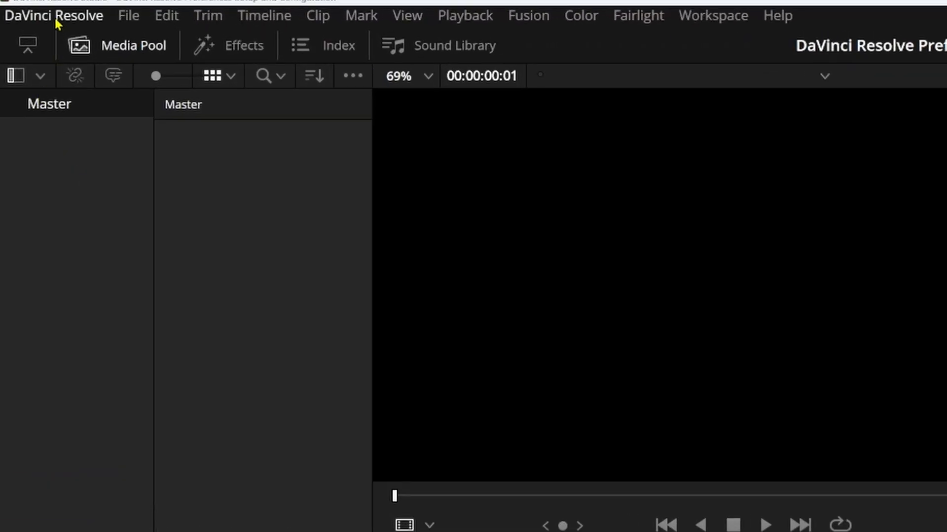
- Open the Preferences and display the user-level UI Settings
{"action": "left_click", "coordinate": [56, 22]}
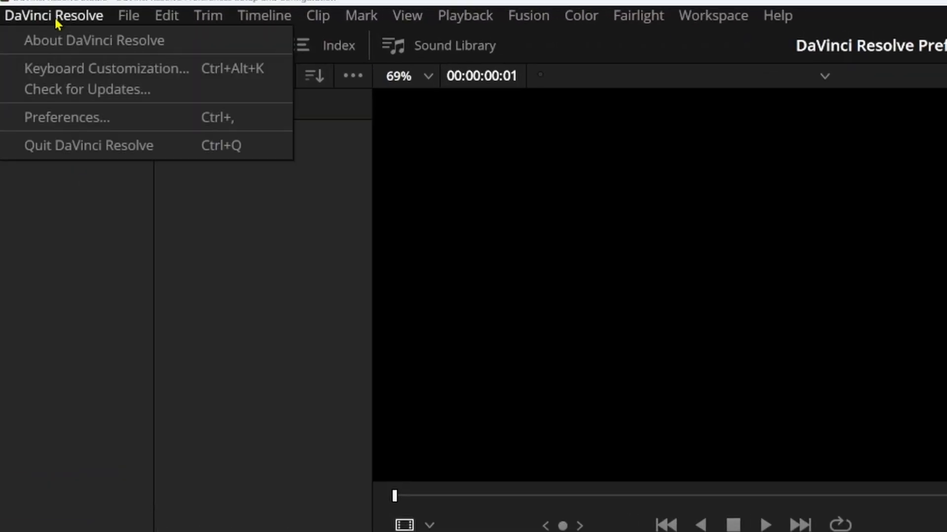
{"action": "left_click", "coordinate": [67, 120]}
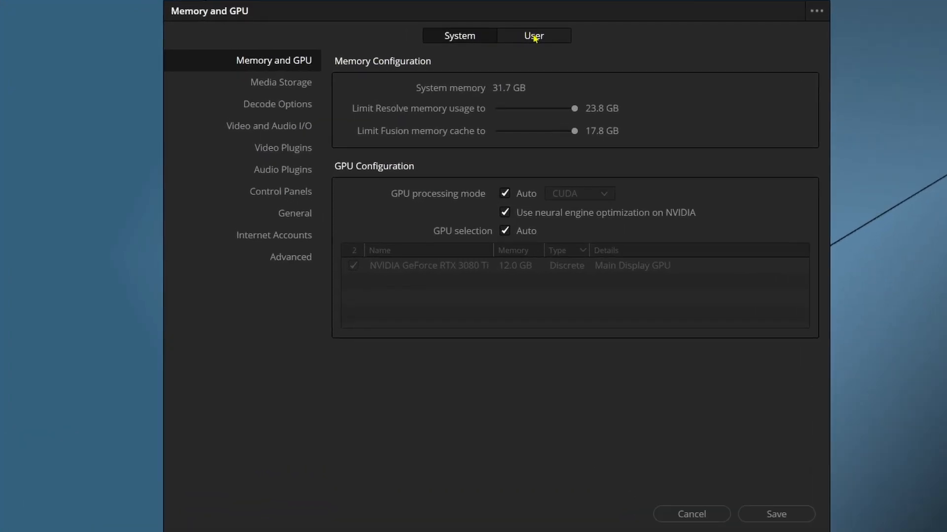
{"action": "left_click", "coordinate": [534, 38]}
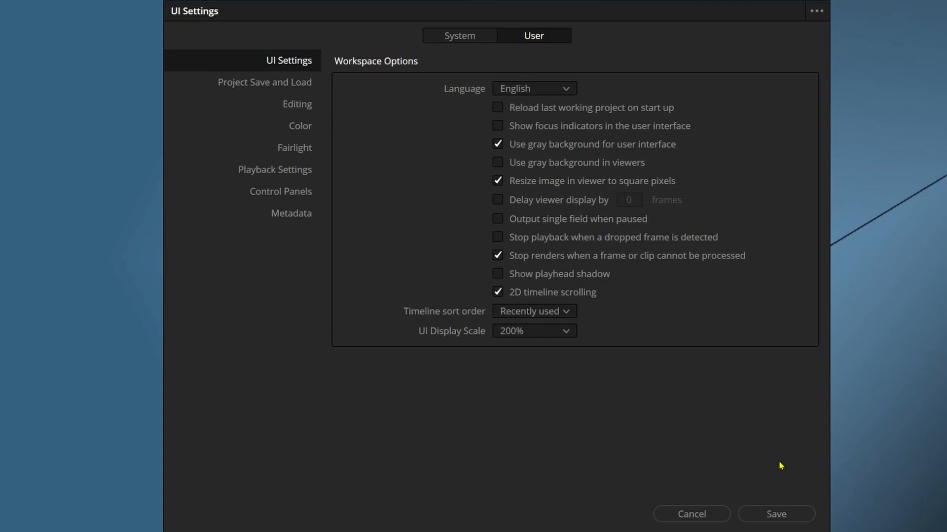
- Examine the available UI Display Scale options without choosing a different one
{"action": "left_click", "coordinate": [567, 332]}
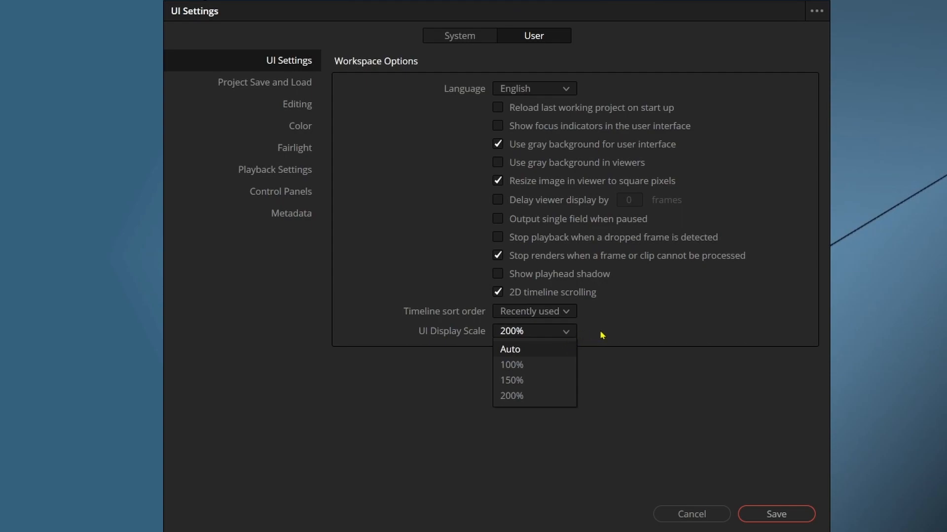
{"action": "left_click", "coordinate": [609, 356]}
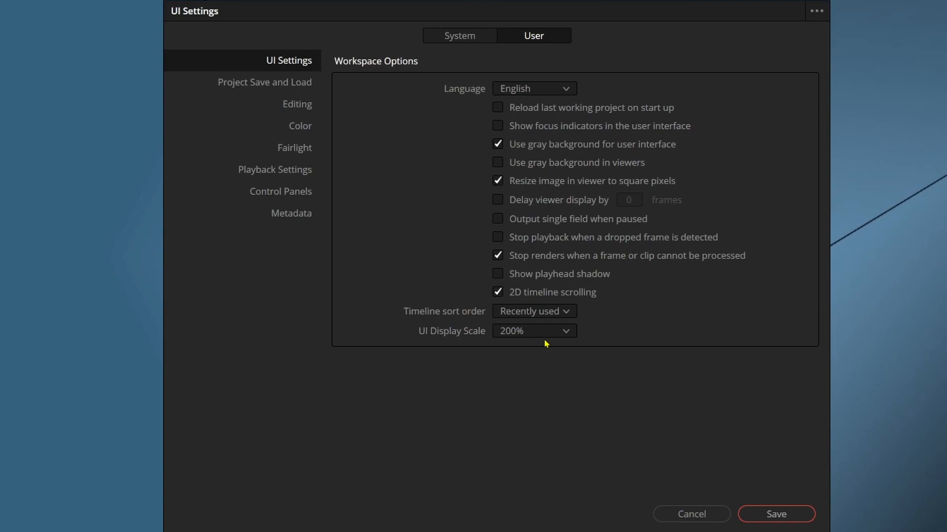
{"action": "left_click", "coordinate": [570, 339]}
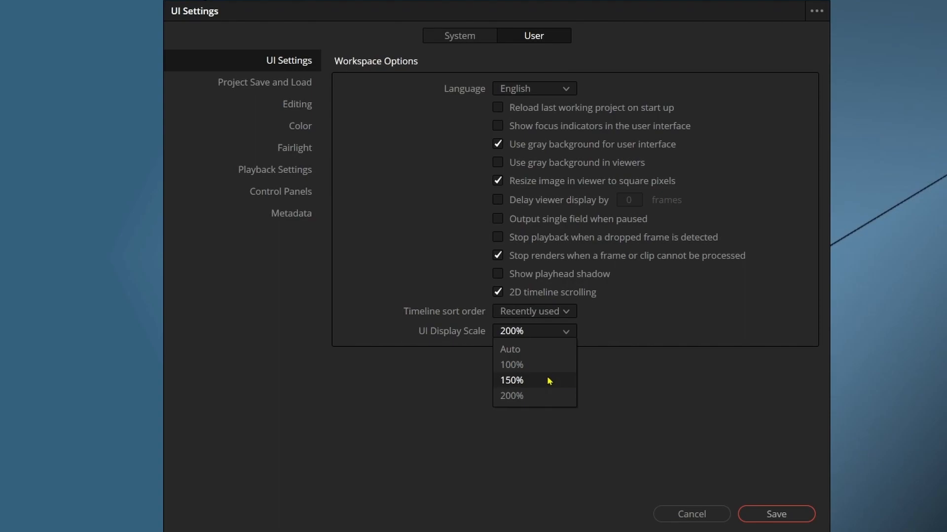
{"action": "left_click", "coordinate": [643, 374]}
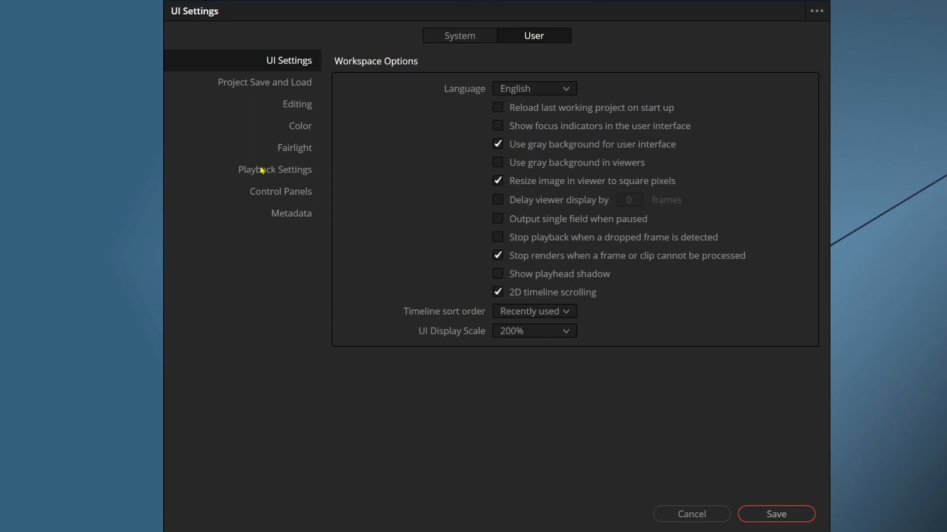
- Examine the user Project Save and Load settings and read the backup location path from beginning to end
{"action": "left_click", "coordinate": [261, 89]}
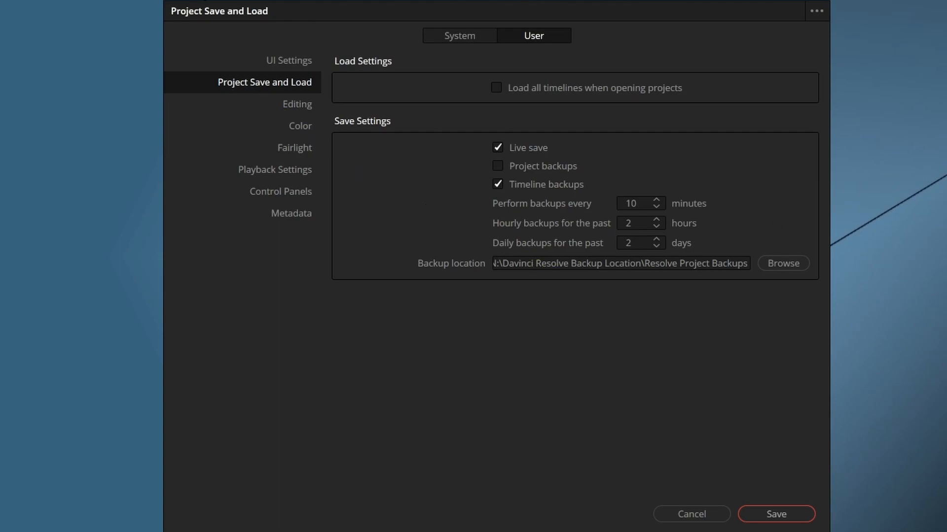
{"action": "left_click", "coordinate": [551, 265]}
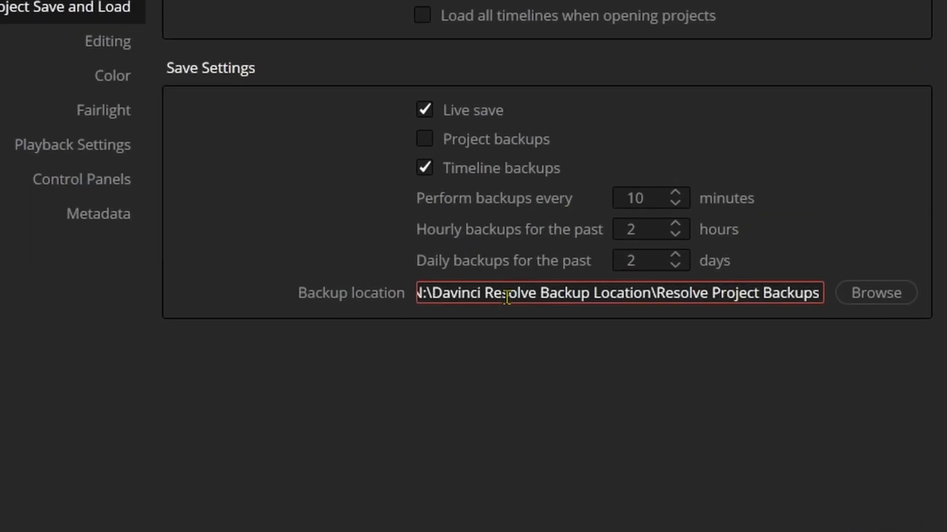
{"action": "key", "text": "Left"}
{"action": "key", "text": "Left"}
{"action": "key", "text": "Left"}
{"action": "key", "text": "Left"}
{"action": "key", "text": "Left"}
{"action": "key", "text": "Left"}
{"action": "key", "text": "Left"}
{"action": "key", "text": "Left"}
{"action": "key", "text": "Left"}
{"action": "key", "text": "Left"}
{"action": "key", "text": "Left"}
{"action": "key", "text": "Left"}
{"action": "key", "text": "Left"}
{"action": "key", "text": "Left"}
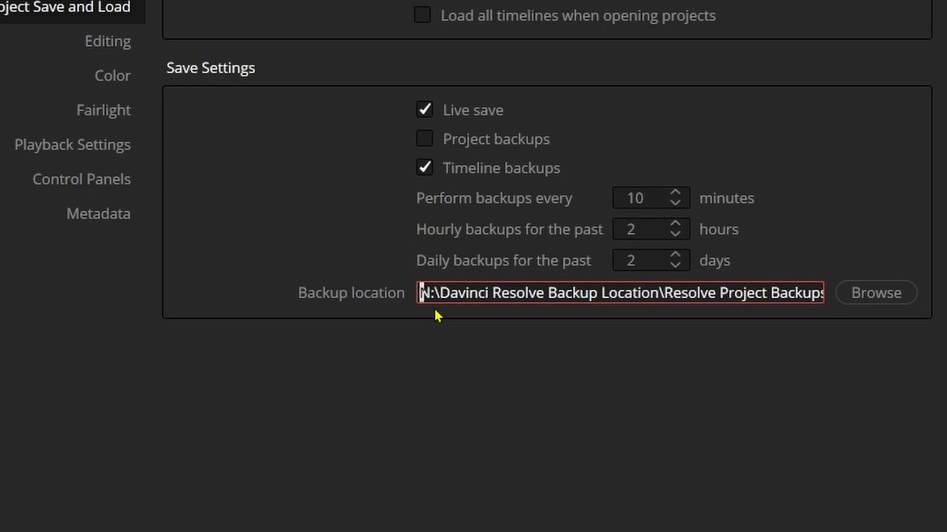
{"action": "left_click", "coordinate": [420, 293]}
{"action": "left_click", "coordinate": [689, 293]}
{"action": "key", "text": "Right"}
{"action": "key", "text": "Right"}
{"action": "key", "text": "Right"}
{"action": "key", "text": "Right"}
{"action": "key", "text": "Right"}
{"action": "key", "text": "Right"}
{"action": "key", "text": "Right"}
{"action": "key", "text": "Right"}
{"action": "key", "text": "Right"}
{"action": "key", "text": "Right"}
{"action": "key", "text": "Right"}
{"action": "key", "text": "Right"}
{"action": "key", "text": "Right"}
{"action": "key", "text": "Right"}
{"action": "key", "text": "Right"}
{"action": "key", "text": "Right"}
{"action": "key", "text": "Right"}
{"action": "key", "text": "Right"}
{"action": "key", "text": "Right"}
{"action": "key", "text": "Right"}
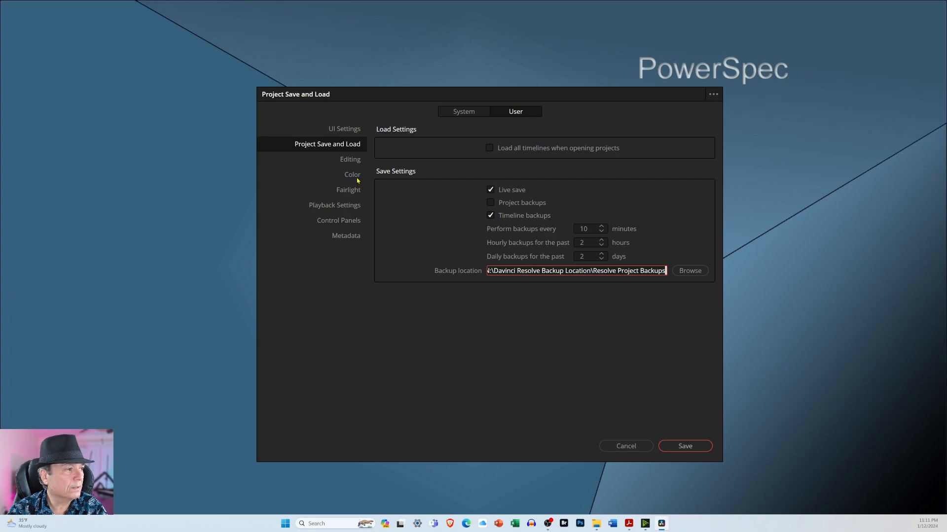
- Look through the user Editing, Color, Fairlight, Playback Settings, Control Panels and Metadata preferences
{"action": "left_click", "coordinate": [351, 161]}
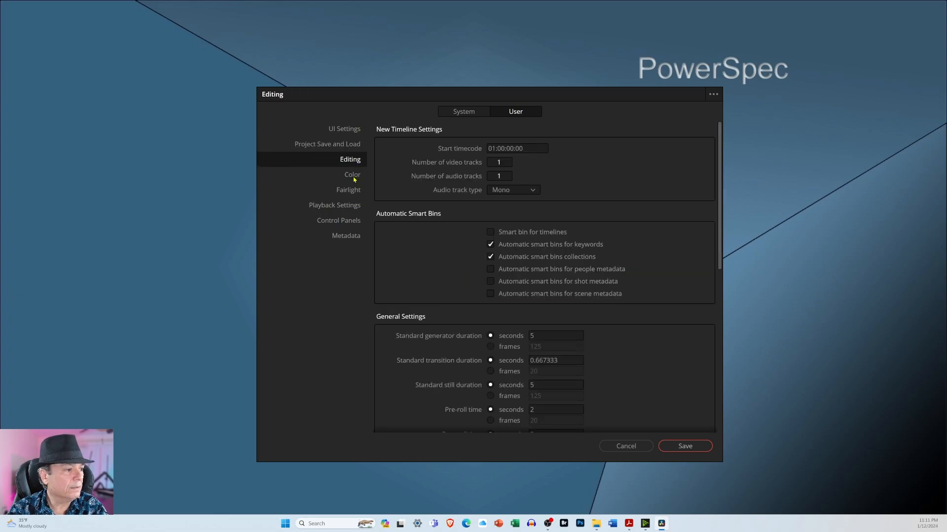
{"action": "left_click", "coordinate": [353, 178]}
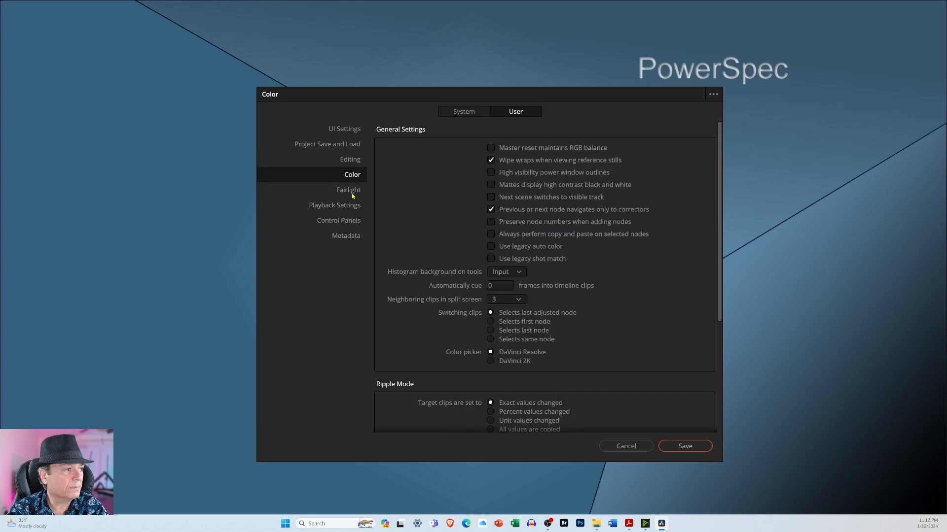
{"action": "left_click", "coordinate": [352, 193]}
{"action": "left_click", "coordinate": [354, 207]}
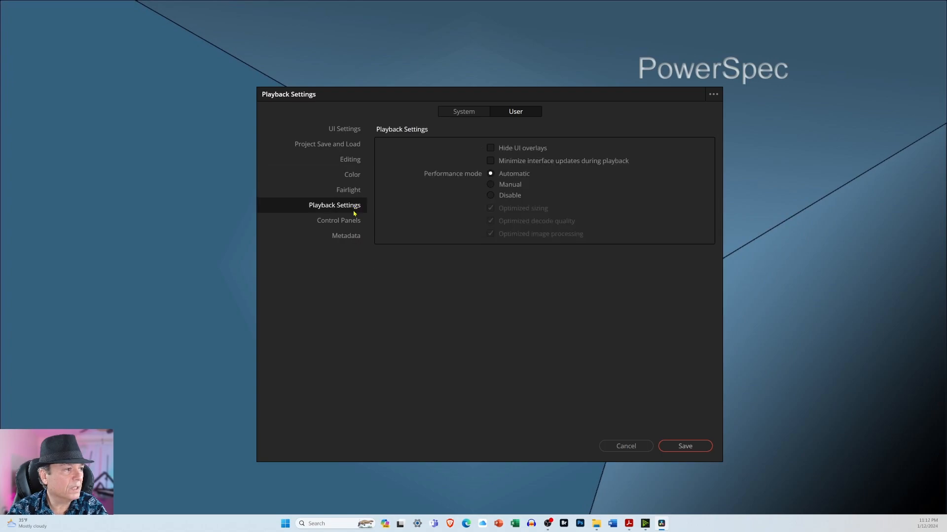
{"action": "left_click", "coordinate": [354, 221]}
{"action": "left_click", "coordinate": [355, 236]}
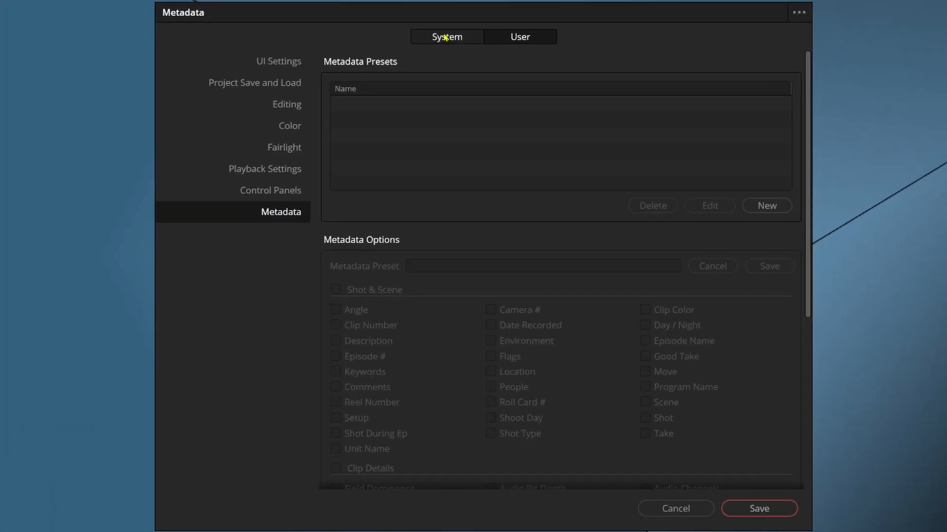
- Examine the manual GPU processing mode choices in the system Memory and GPU settings, leaving the mode on Auto
{"action": "left_click", "coordinate": [445, 37]}
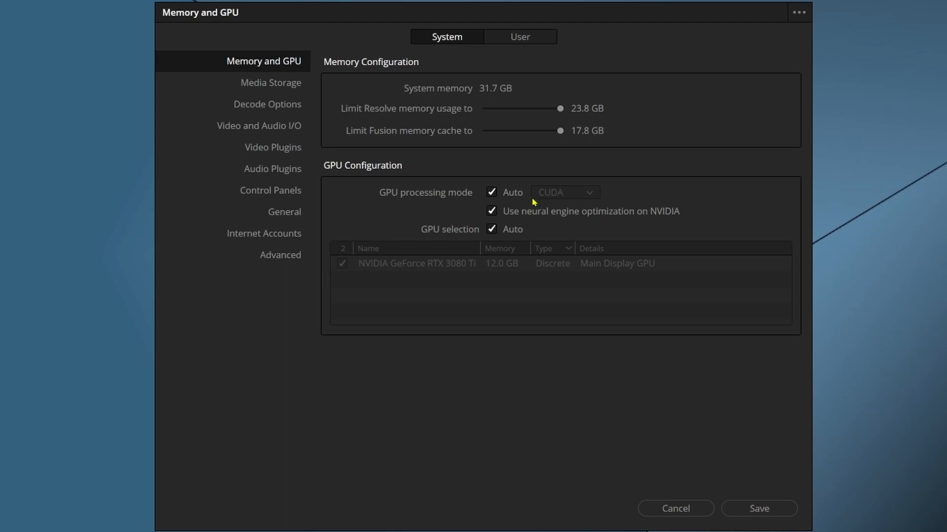
{"action": "left_click", "coordinate": [492, 196]}
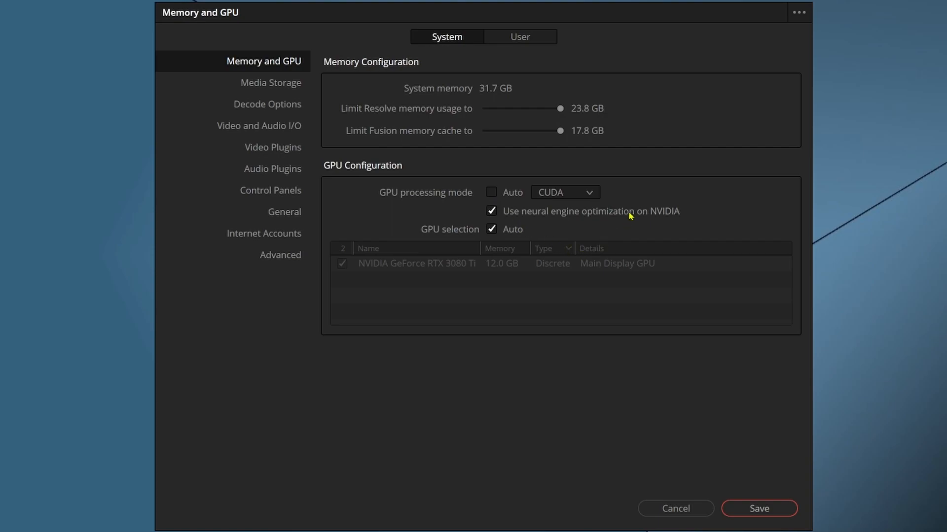
{"action": "left_click", "coordinate": [591, 195]}
{"action": "left_click", "coordinate": [591, 194]}
{"action": "left_click", "coordinate": [492, 193]}
- Create a new folder on the New Volume (D:) drive while browsing for a media storage location, and cancel adding the location
{"action": "left_click", "coordinate": [276, 88]}
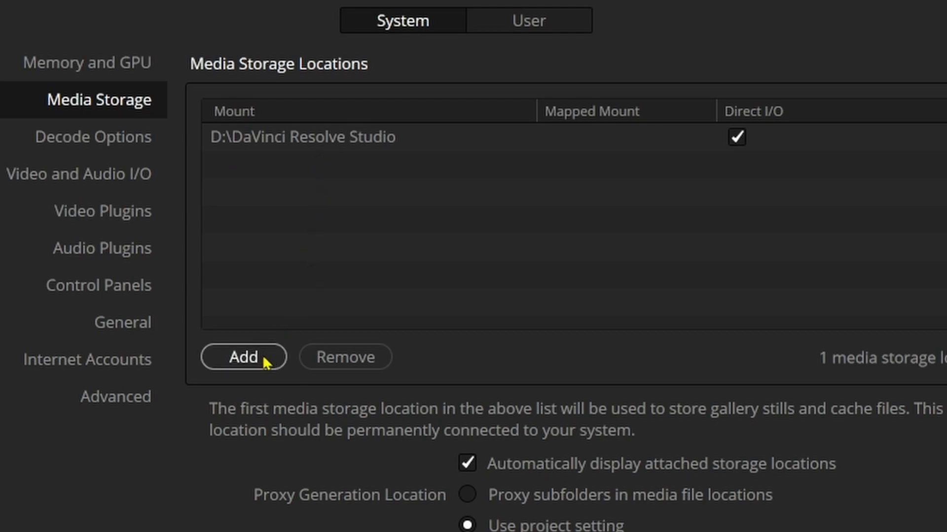
{"action": "left_click", "coordinate": [245, 363]}
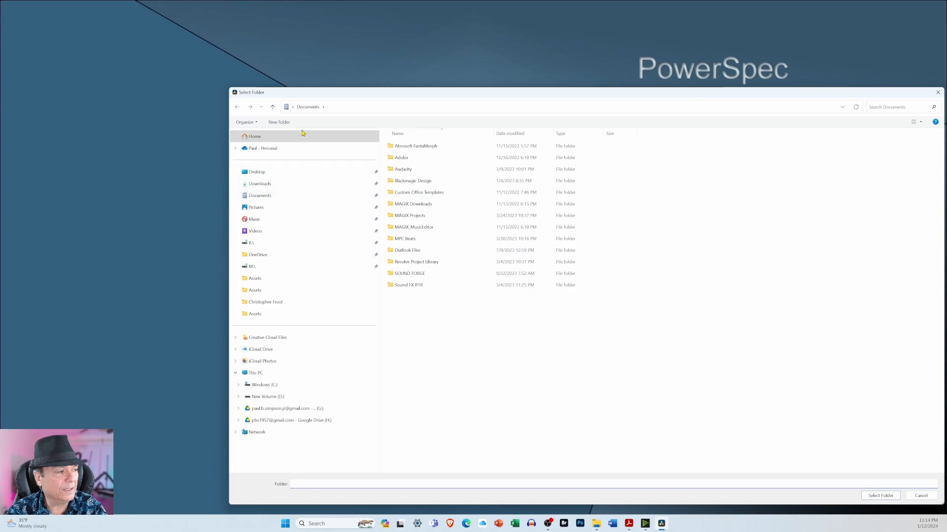
{"action": "left_click_drag", "start_coordinate": [440, 93], "coordinate": [384, 78]}
{"action": "left_click", "coordinate": [227, 381]}
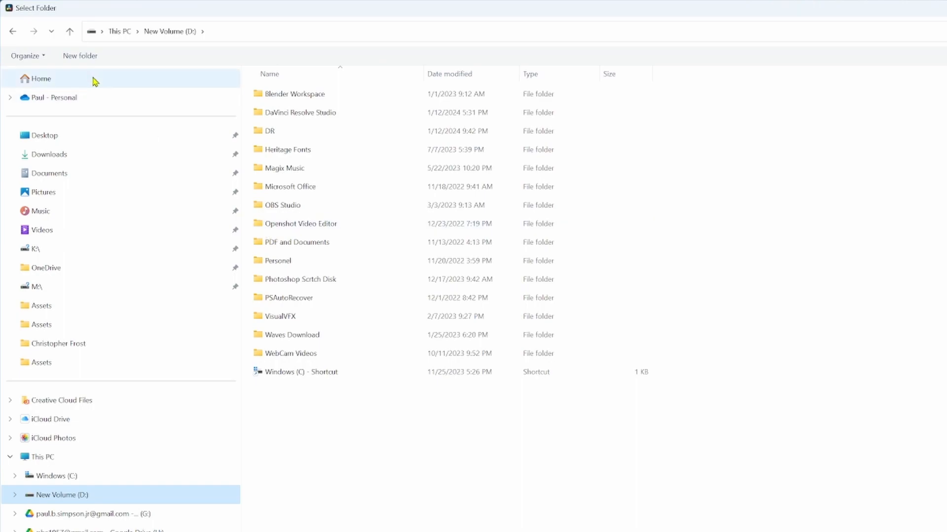
{"action": "left_click", "coordinate": [81, 58]}
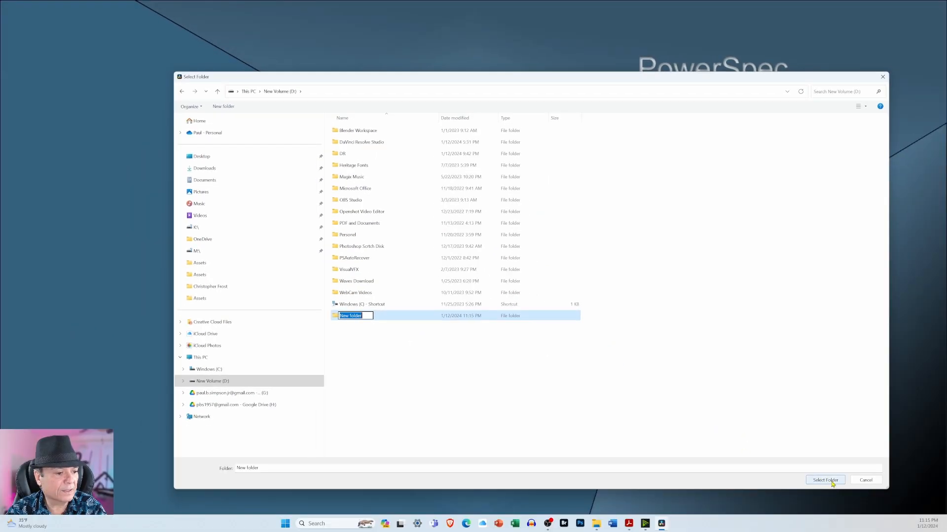
{"action": "left_click", "coordinate": [790, 444]}
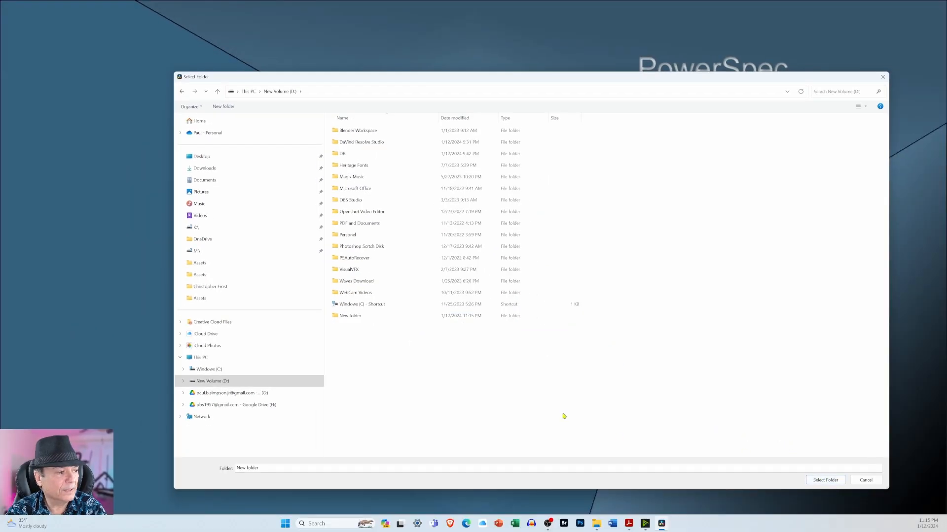
{"action": "left_click", "coordinate": [864, 481]}
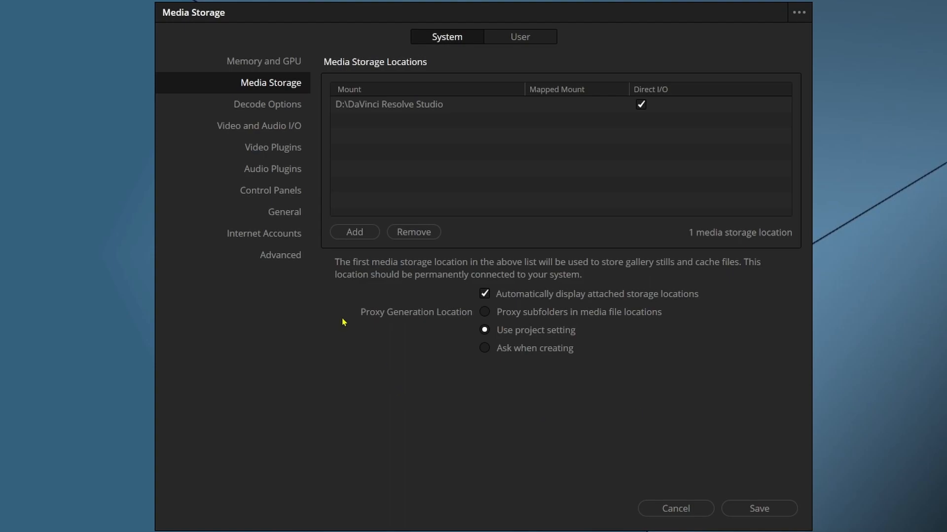
- Look through the system Decode Options, Video and Audio I/O and Video Plugins preferences
{"action": "left_click", "coordinate": [280, 112]}
{"action": "left_click", "coordinate": [279, 127]}
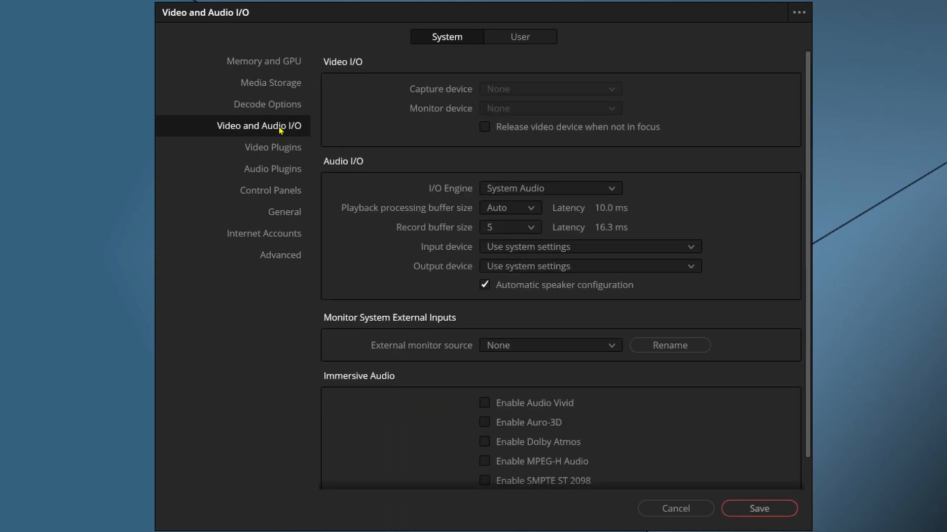
{"action": "left_click", "coordinate": [279, 152]}
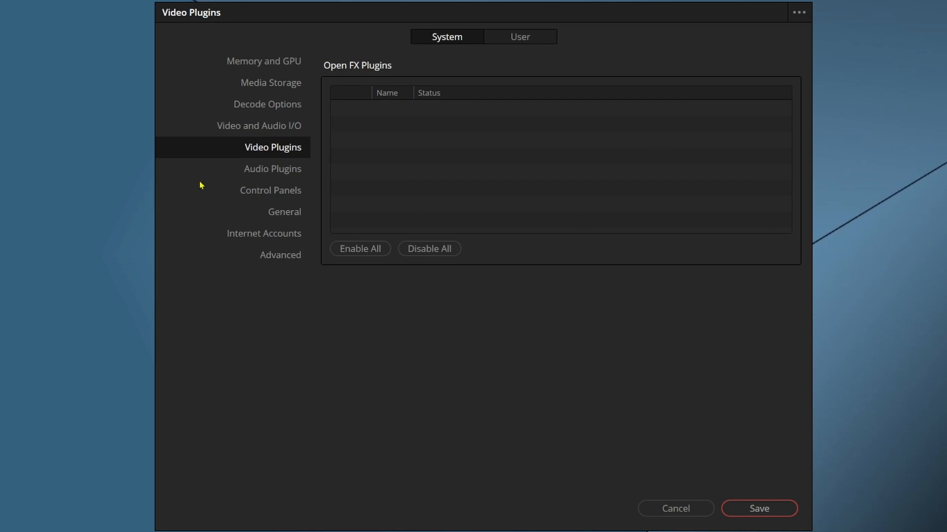
- Examine the VST effects folders and the full list of available plugins in the system Audio Plugins preferences
{"action": "left_click", "coordinate": [256, 174]}
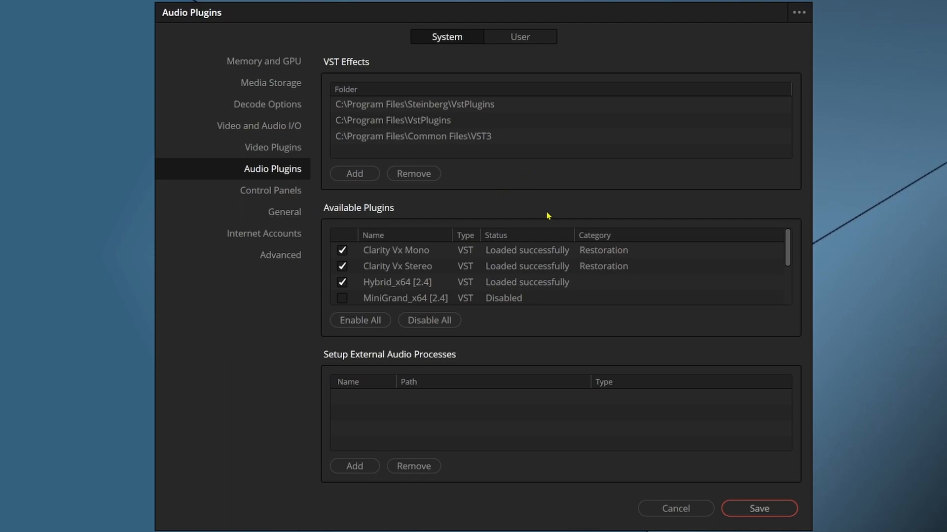
{"action": "left_click_drag", "start_coordinate": [789, 250], "coordinate": [572, 306]}
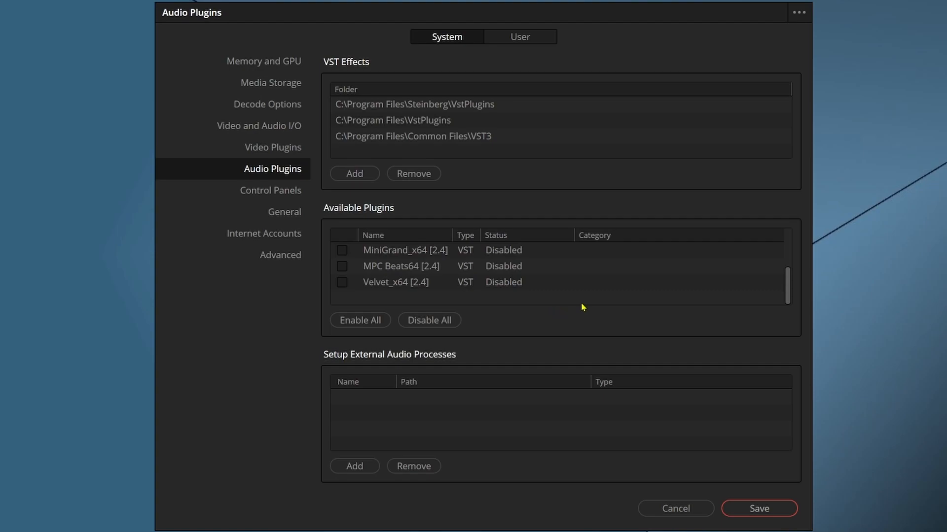
{"action": "left_click_drag", "start_coordinate": [793, 284], "coordinate": [788, 253]}
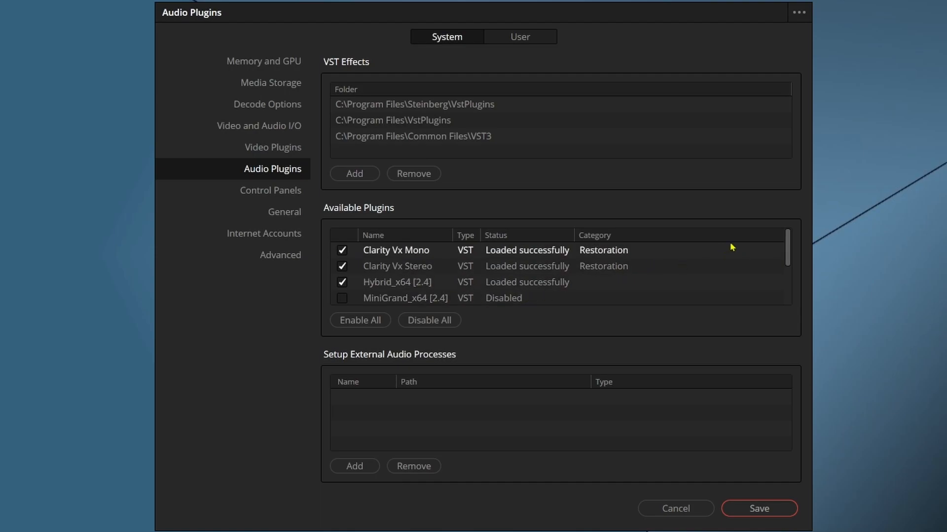
{"action": "left_click_drag", "start_coordinate": [789, 247], "coordinate": [784, 281]}
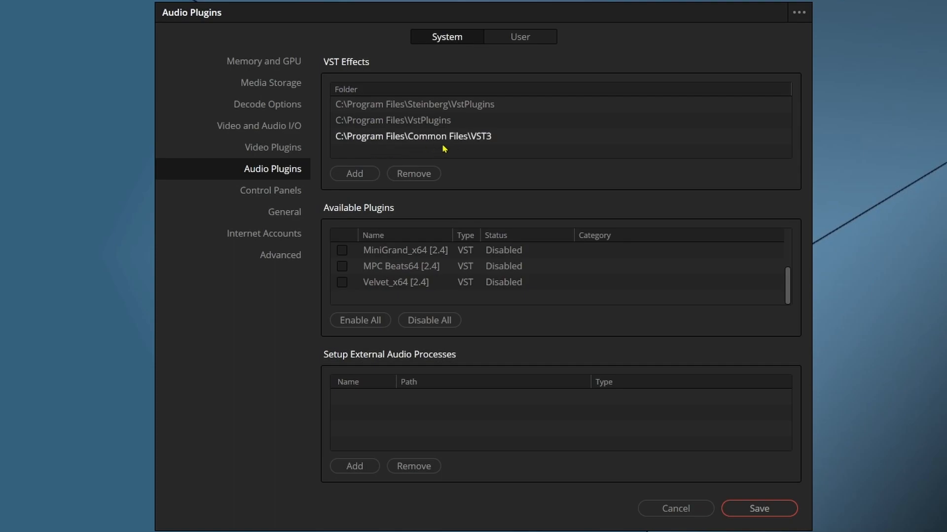
{"action": "left_click_drag", "start_coordinate": [787, 296], "coordinate": [791, 257]}
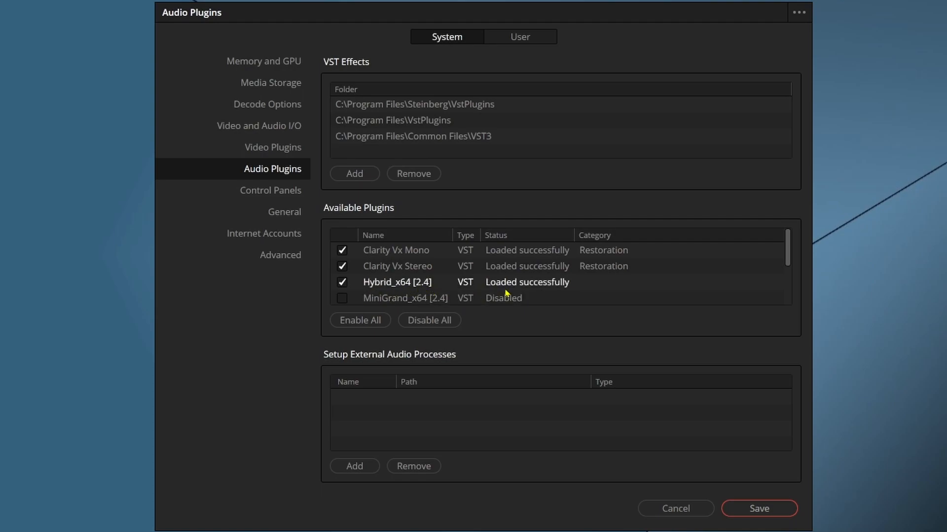
{"action": "left_click_drag", "start_coordinate": [792, 250], "coordinate": [782, 277]}
- Look through the system Control Panels, General, Internet Accounts and Advanced preferences
{"action": "left_click", "coordinate": [279, 195]}
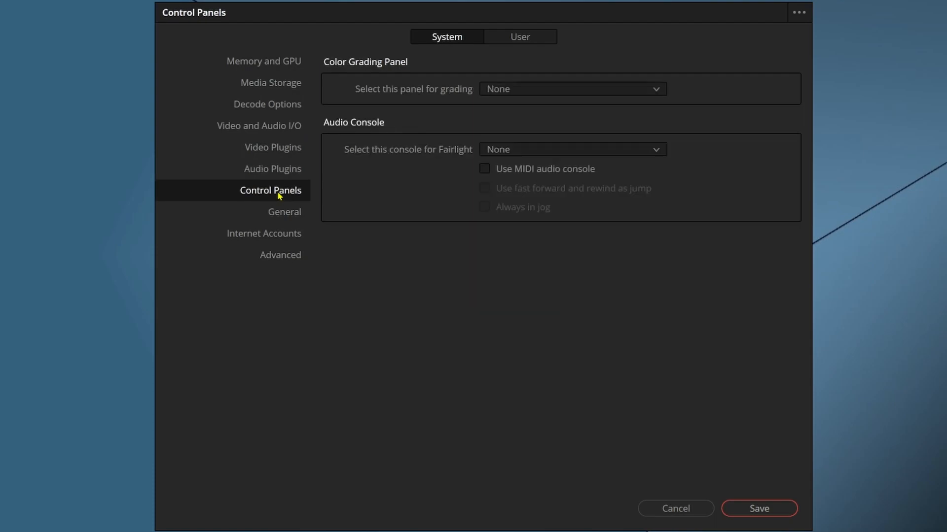
{"action": "left_click", "coordinate": [284, 216]}
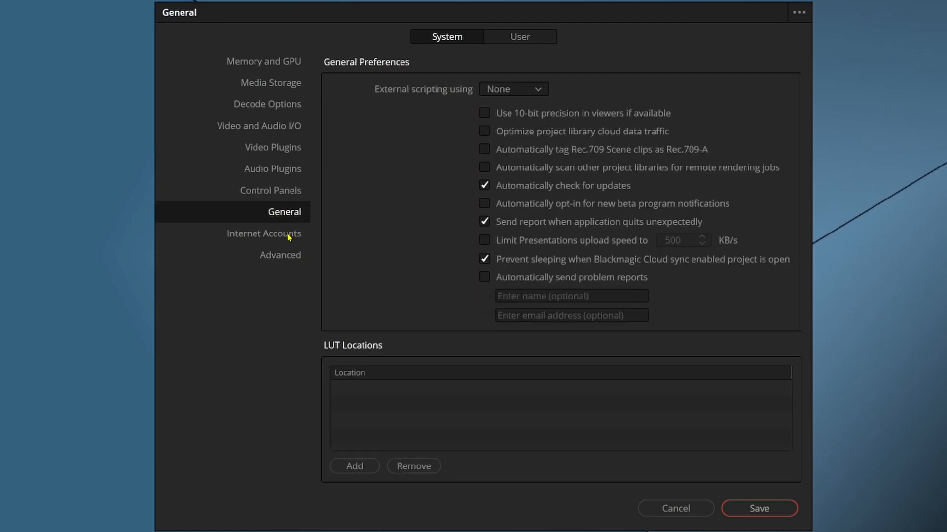
{"action": "left_click", "coordinate": [289, 237]}
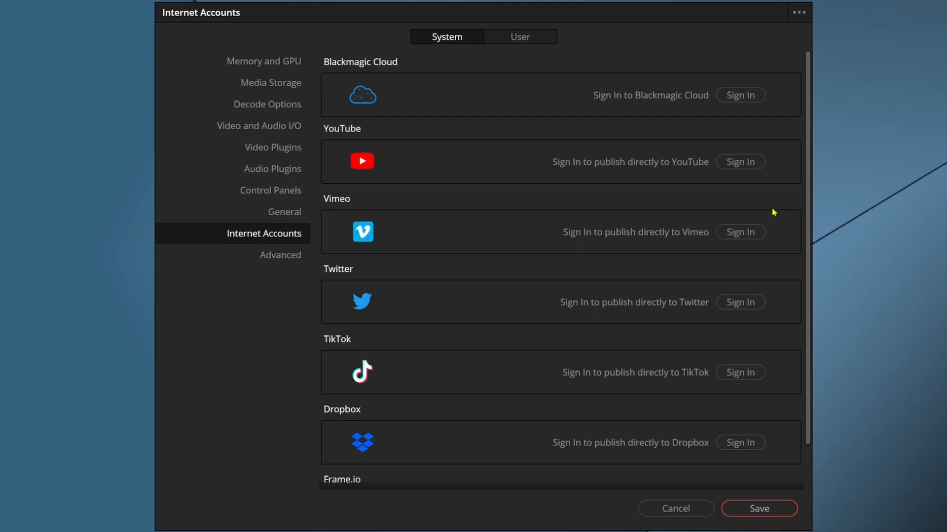
{"action": "left_click", "coordinate": [269, 258]}
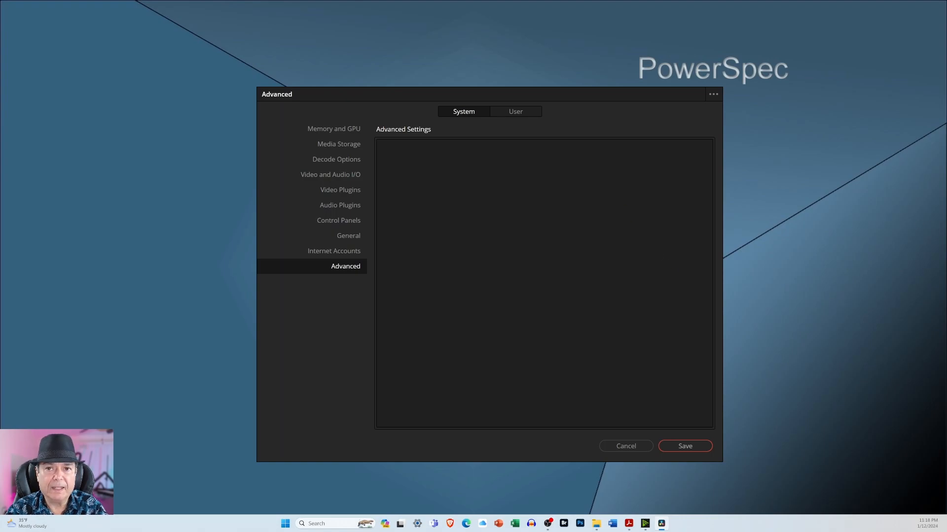
- Save the preferences and acknowledge the Preferences Updated notice
{"action": "left_click", "coordinate": [680, 447]}
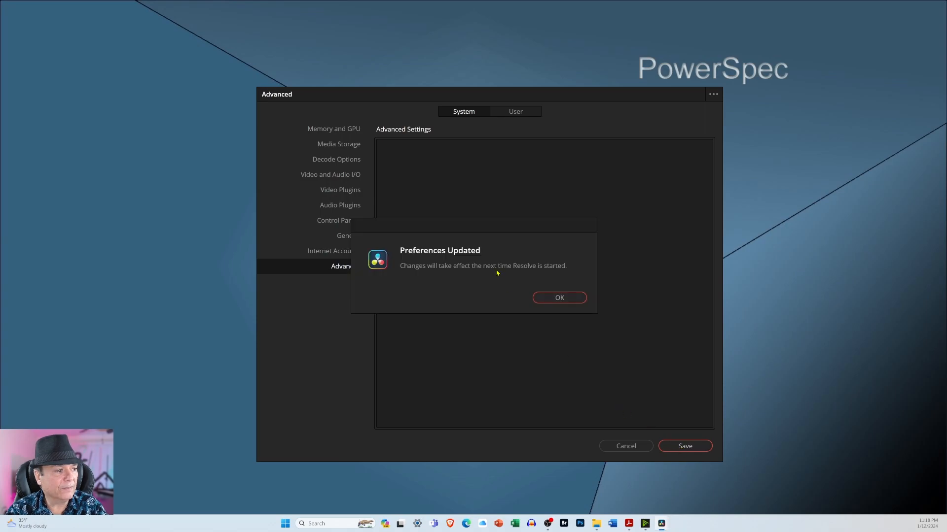
{"action": "left_click_drag", "start_coordinate": [479, 232], "coordinate": [534, 238]}
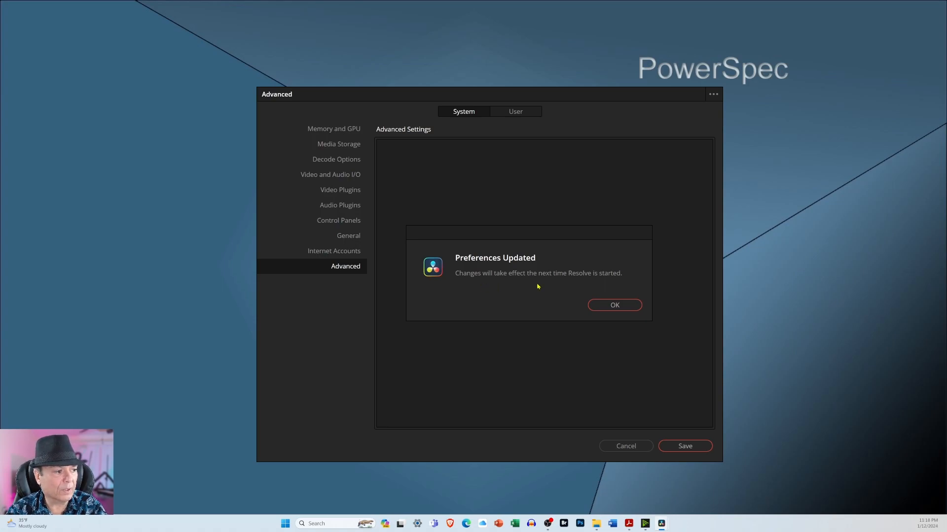
{"action": "left_click", "coordinate": [617, 306]}
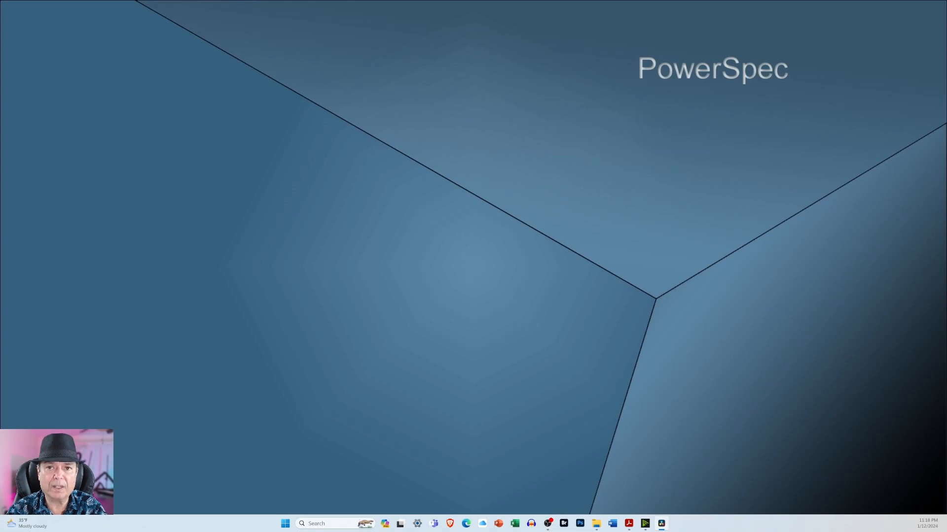